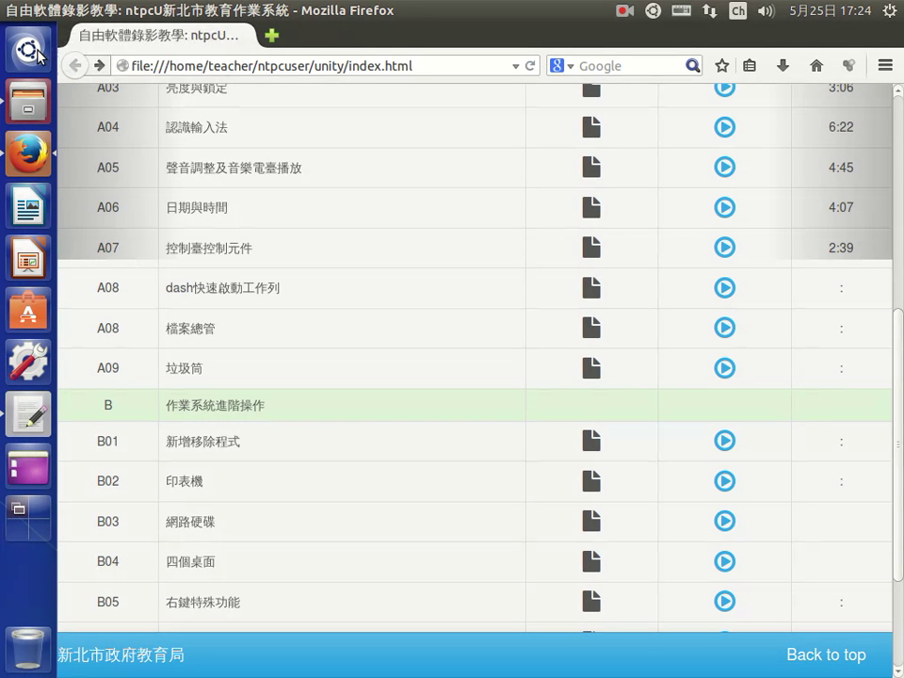
# - Open the Dash, clear the old search text and show the applications category
pyautogui.click(37, 53)
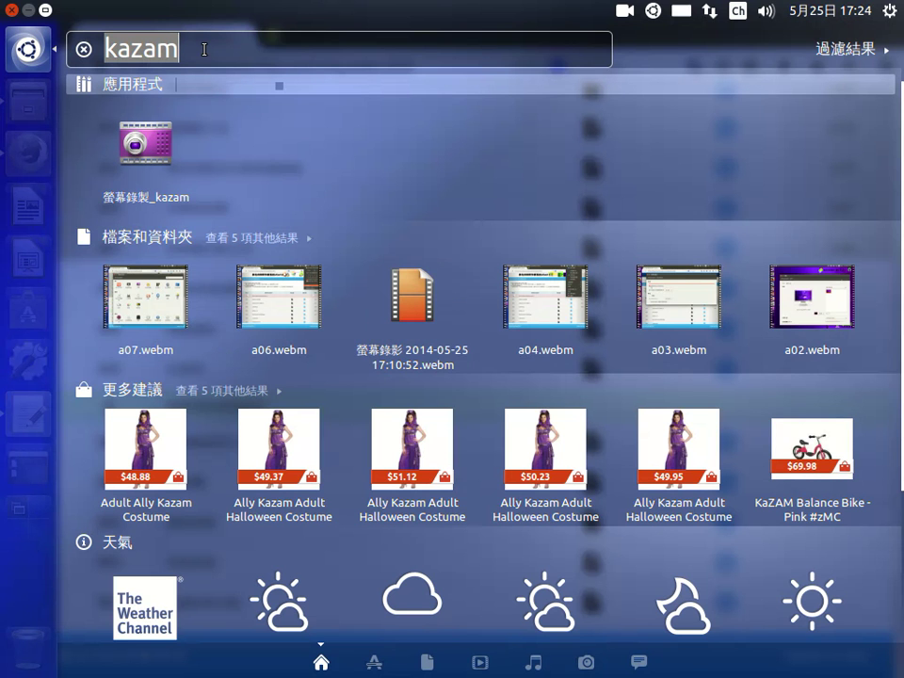
pyautogui.press('BackSpace')
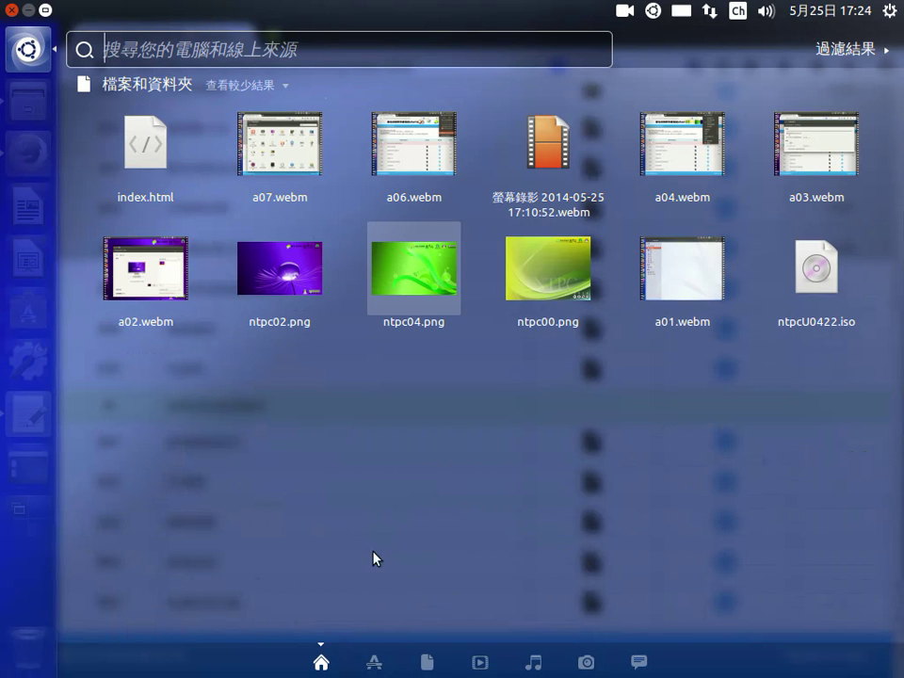
pyautogui.click(374, 661)
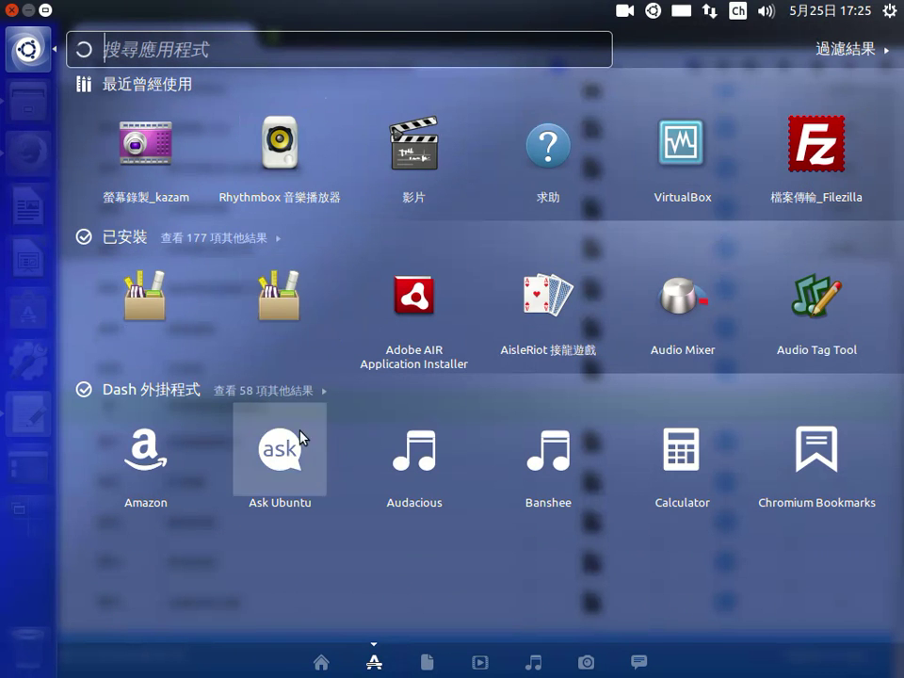
pyautogui.click(317, 663)
pyautogui.click(374, 663)
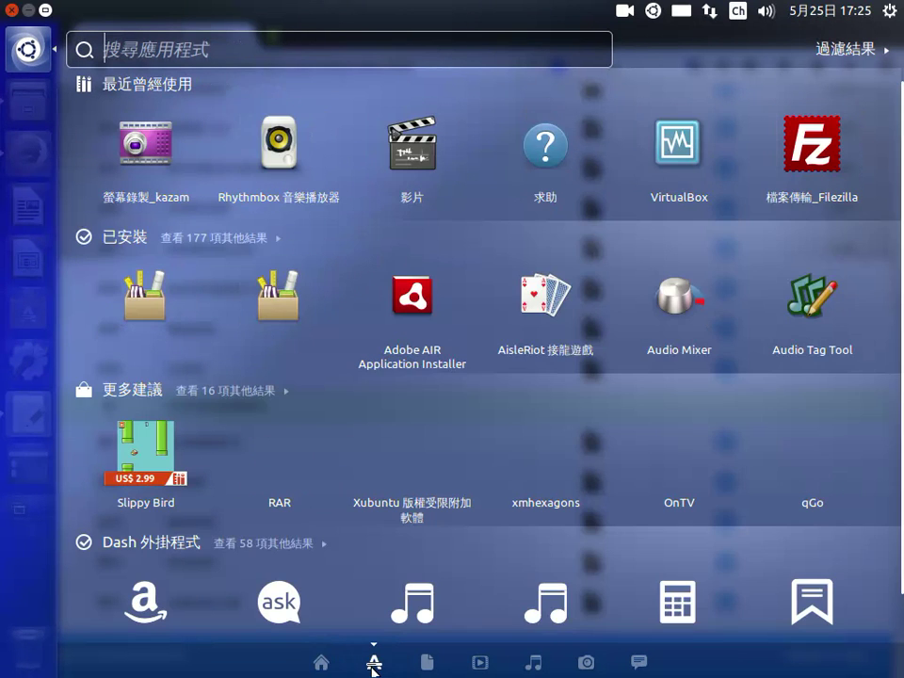
# - Look through the Dash categories for files, videos, music, photos and social network messages
pyautogui.click(427, 663)
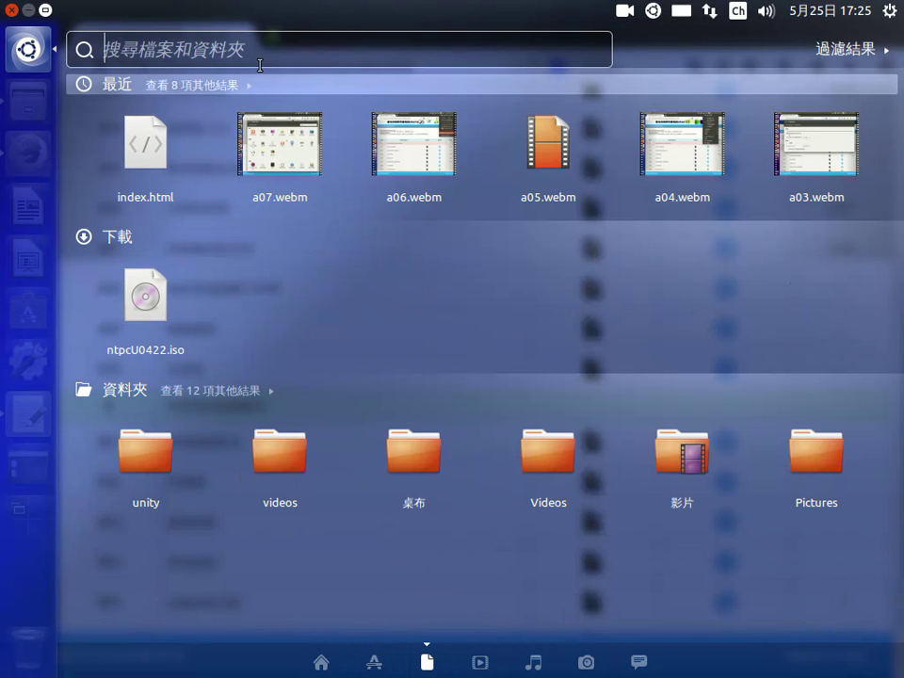
pyautogui.click(477, 662)
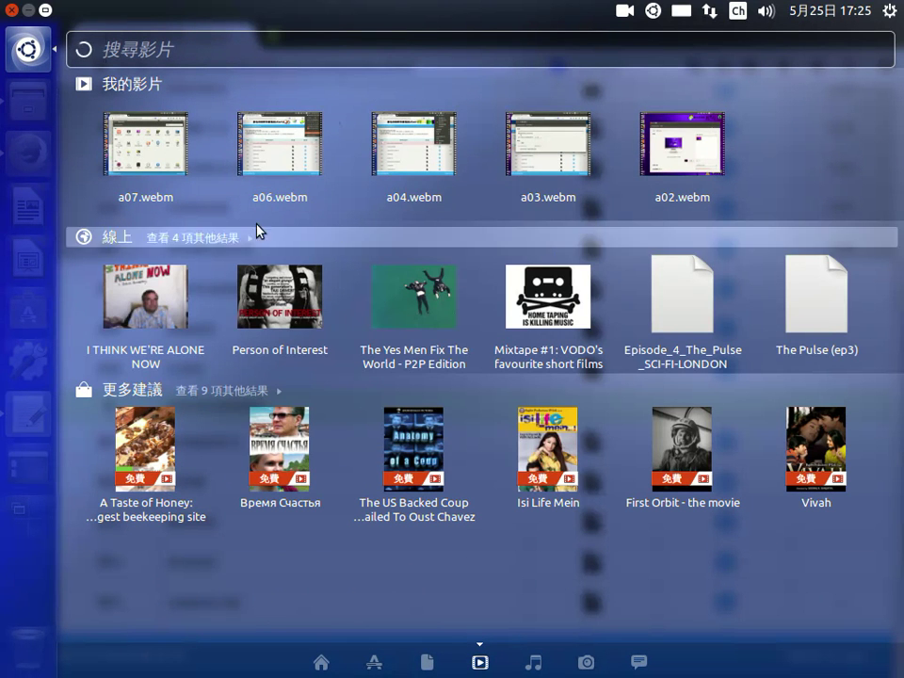
pyautogui.click(536, 664)
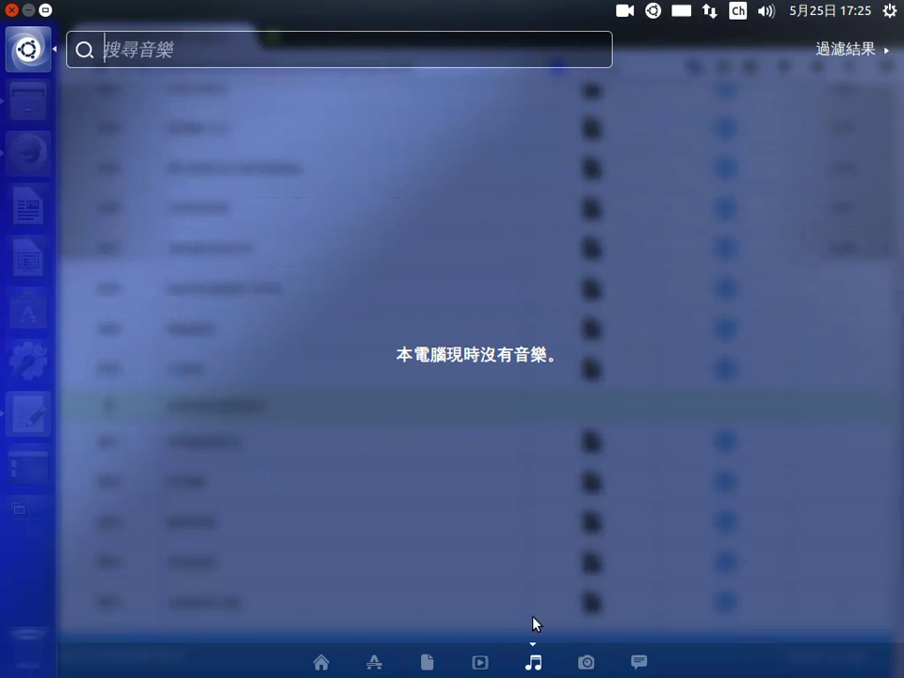
pyautogui.click(584, 662)
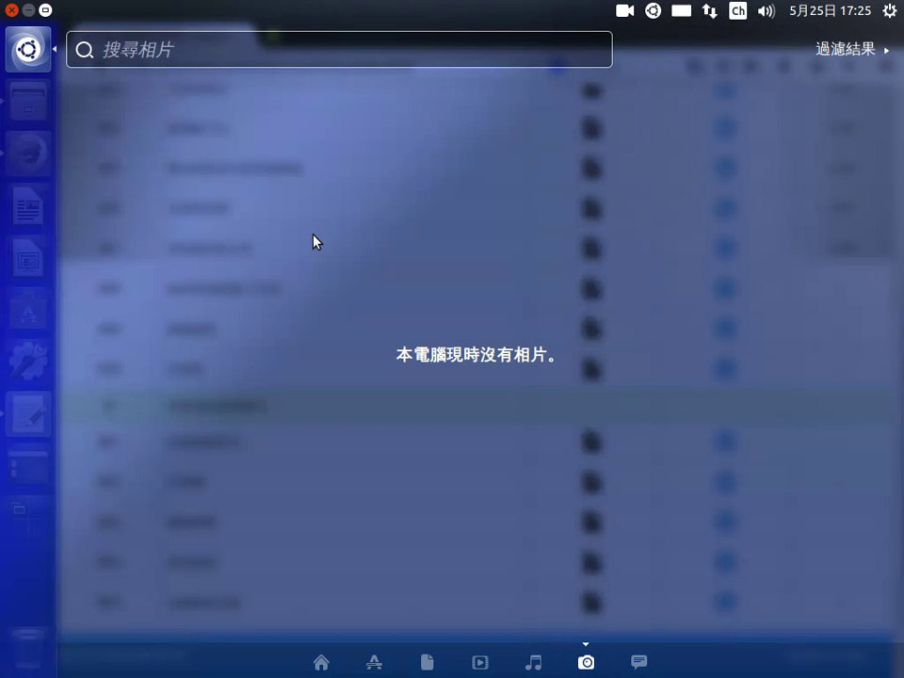
pyautogui.click(636, 668)
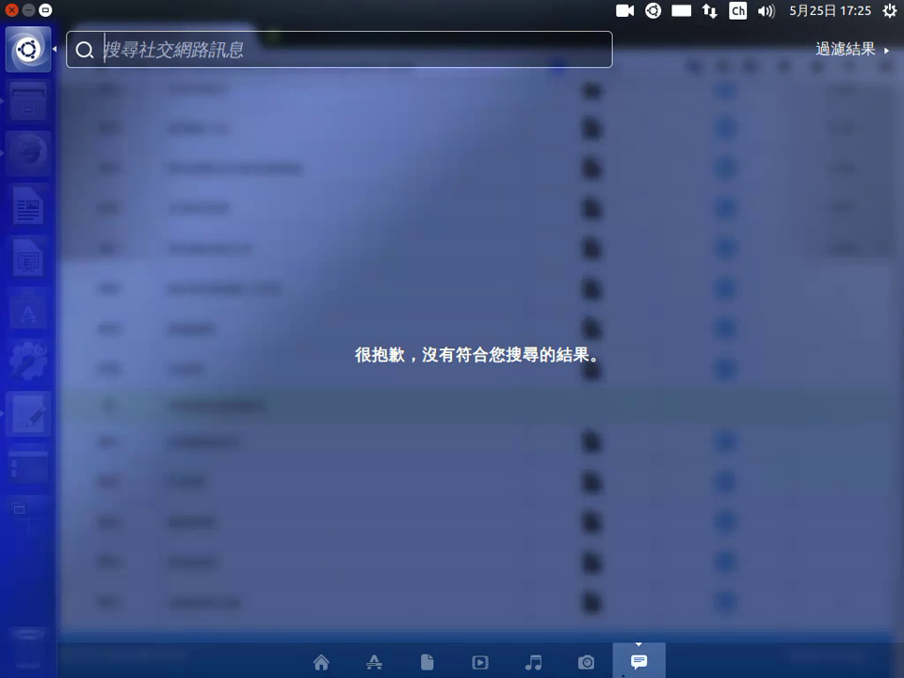
# - Search the applications category for "fir" and clear the search text
pyautogui.click(375, 667)
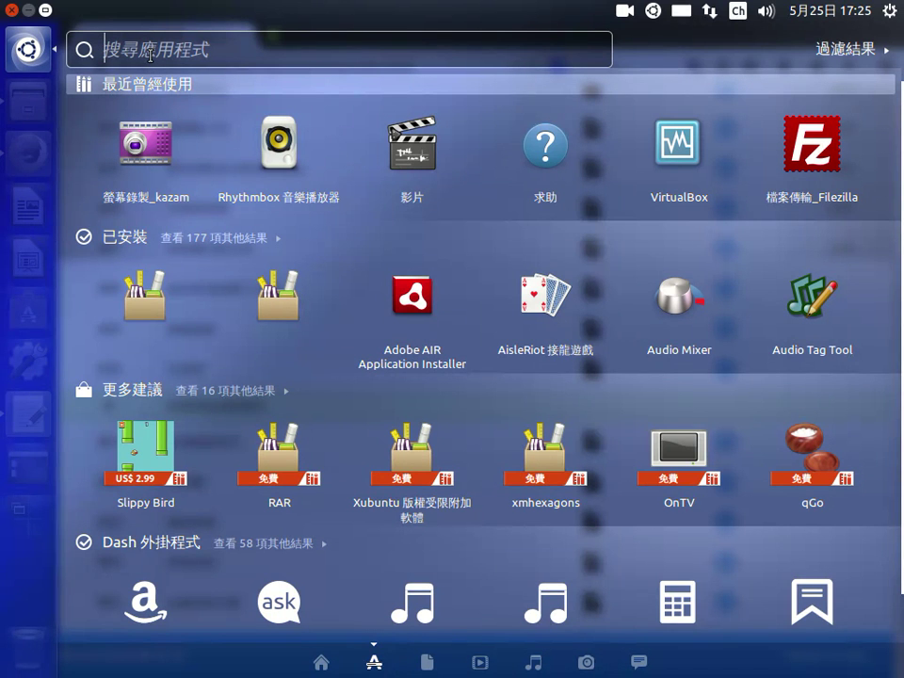
pyautogui.write('fir')
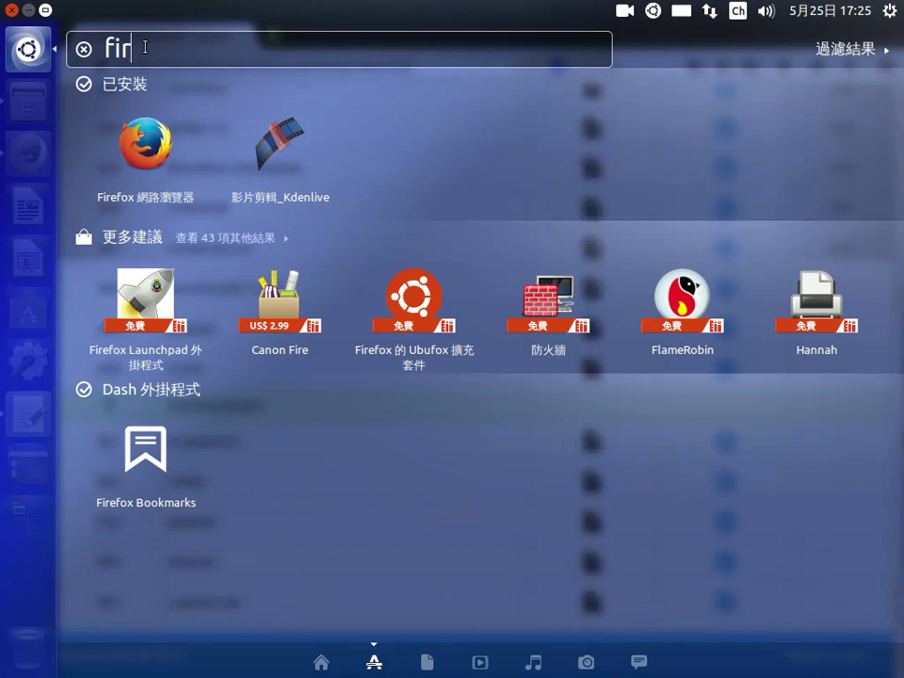
pyautogui.press('BackSpace')
pyautogui.press('BackSpace')
pyautogui.press('BackSpace')
# - Search the applications category for "in" twice, clearing the search text each time
pyautogui.write('in')
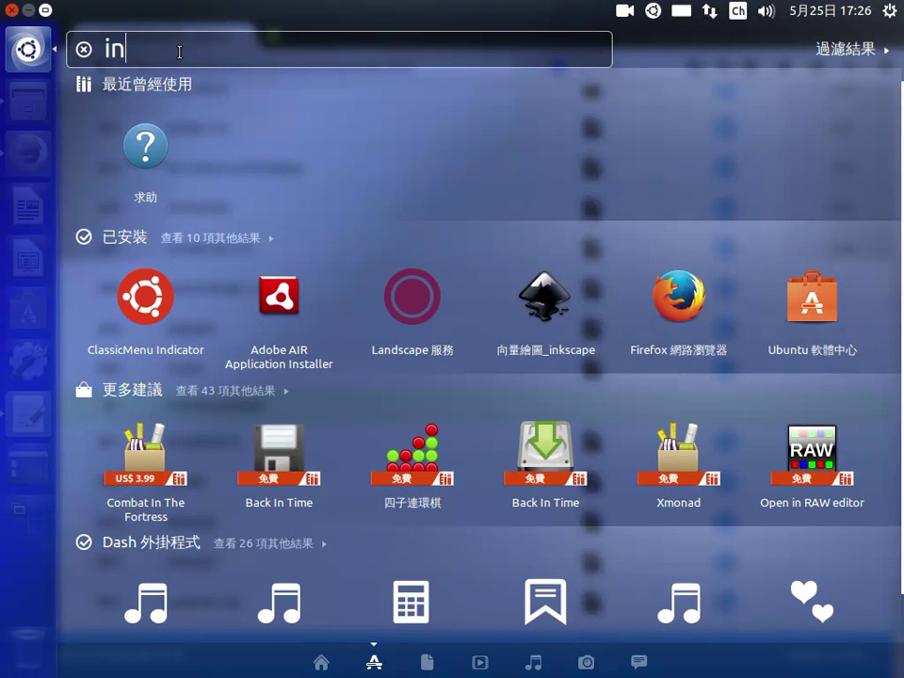
pyautogui.press('BackSpace')
pyautogui.press('BackSpace')
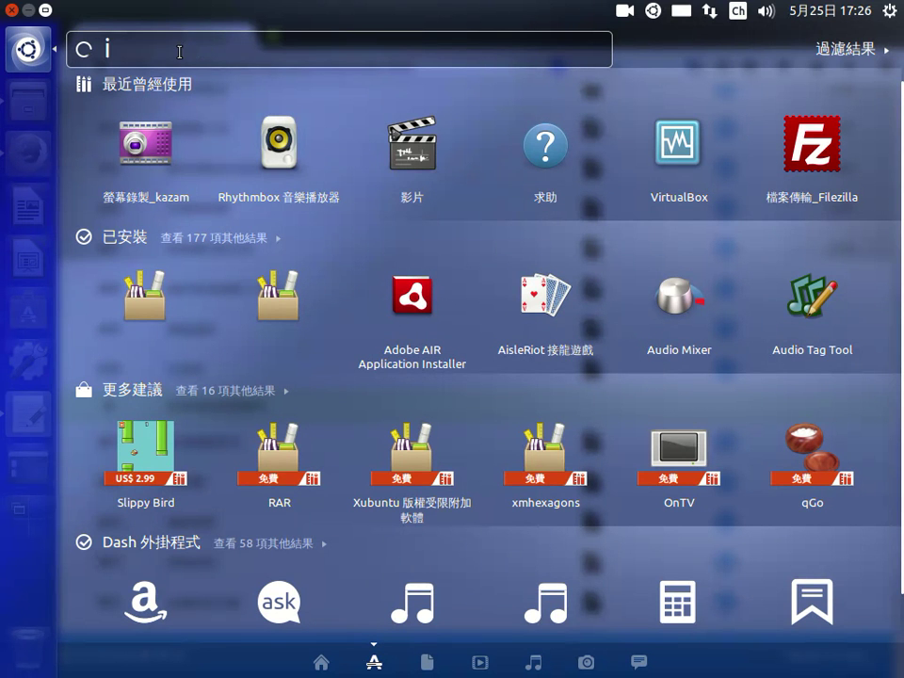
pyautogui.write('in')
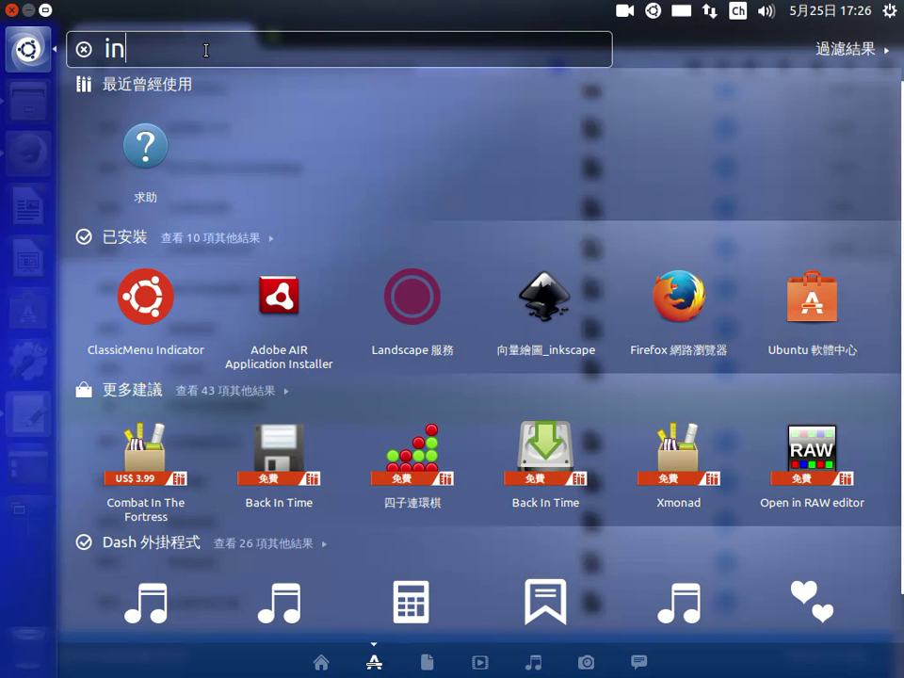
pyautogui.press('BackSpace')
pyautogui.press('BackSpace')
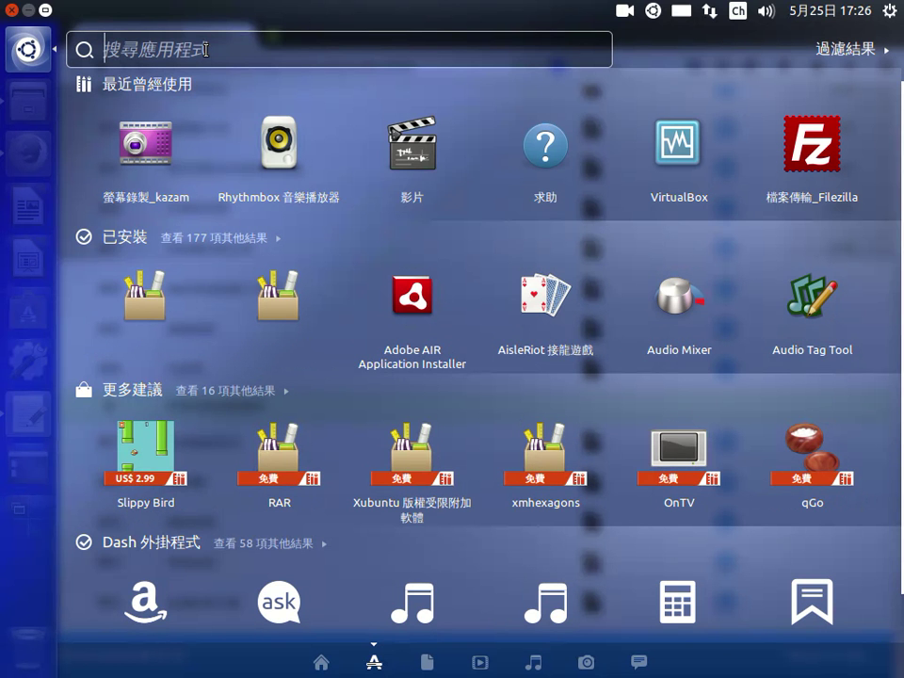
# - Search the applications for "dvd" and preview the details of Bombono DVD, closing the preview after viewing
pyautogui.write('dvd')
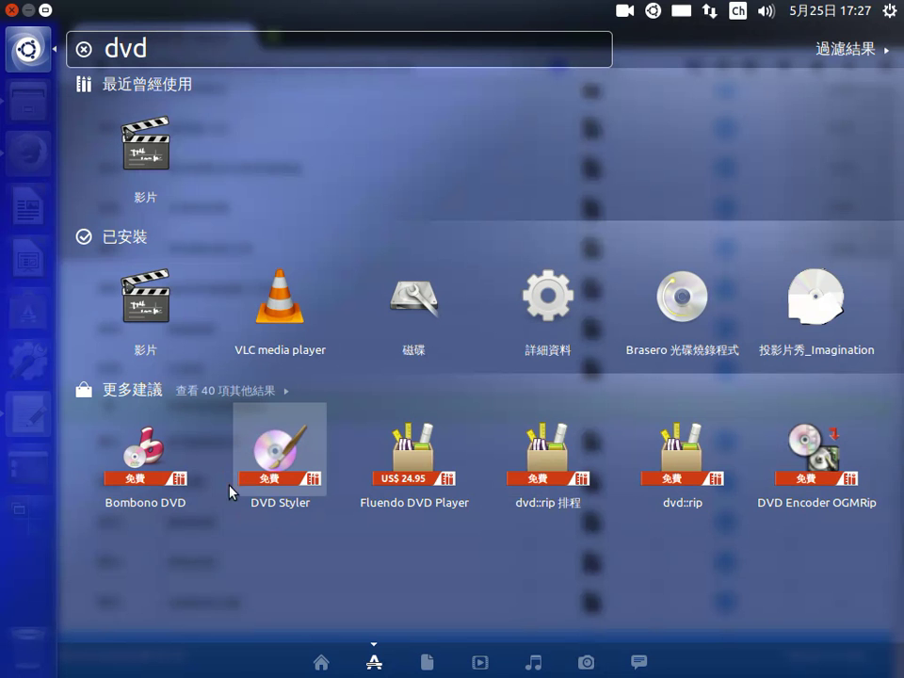
pyautogui.click(142, 463)
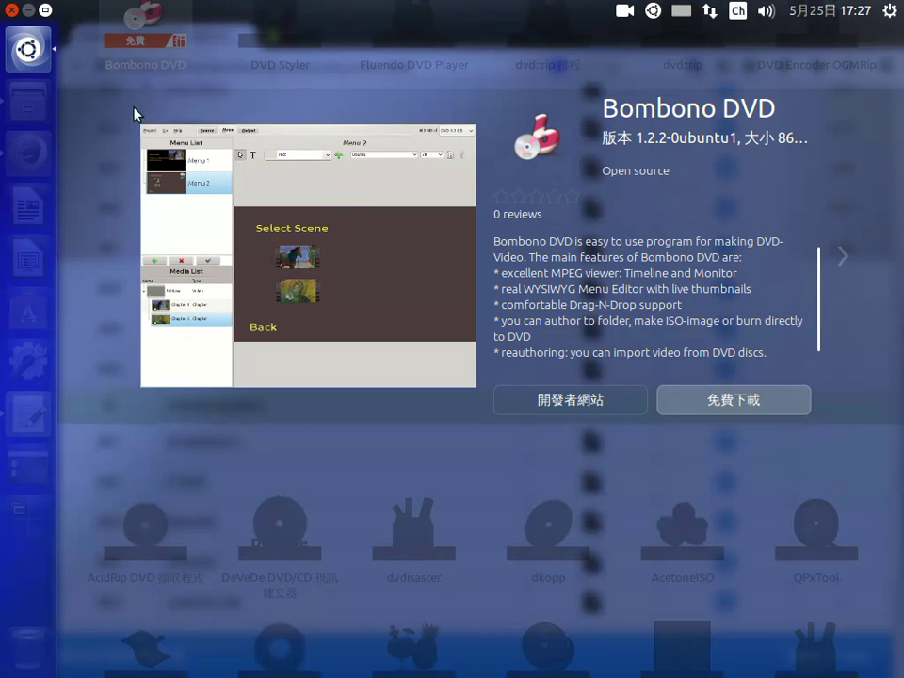
pyautogui.press('Escape')
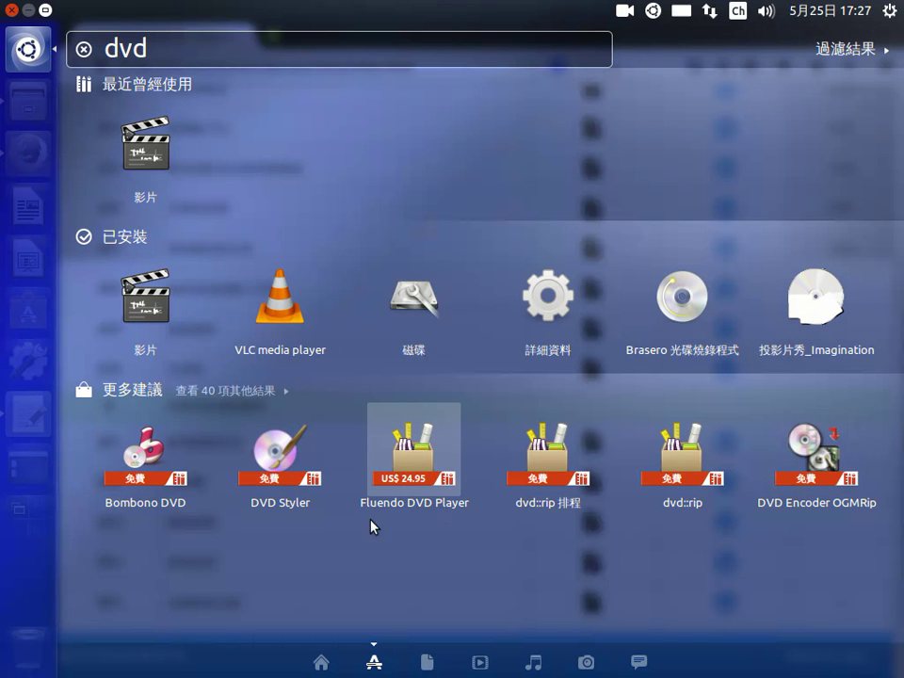
# - Filter the application results to the 教育 type and search for "edu"
pyautogui.click(837, 57)
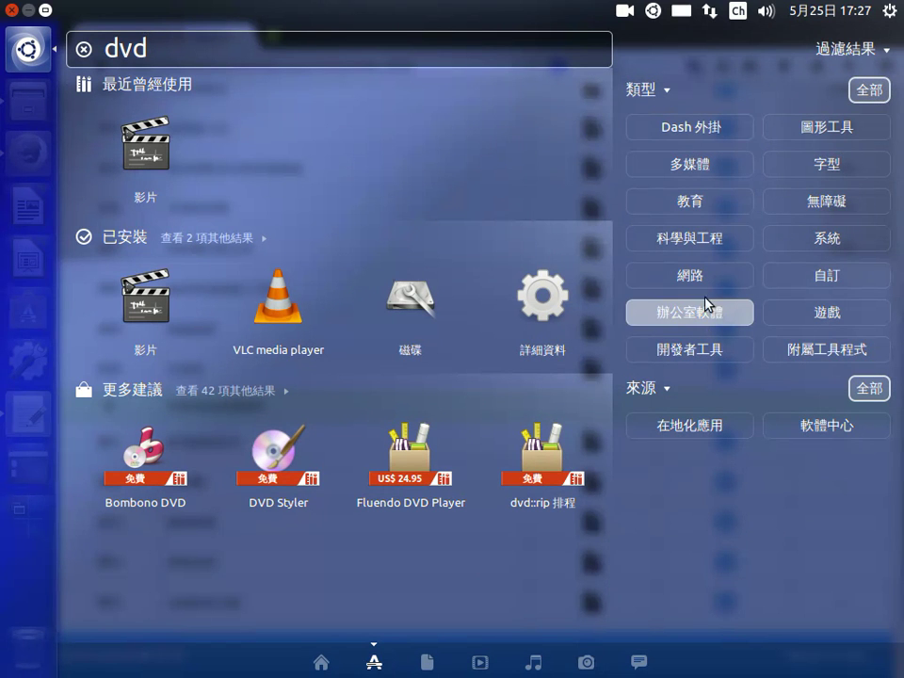
pyautogui.click(699, 207)
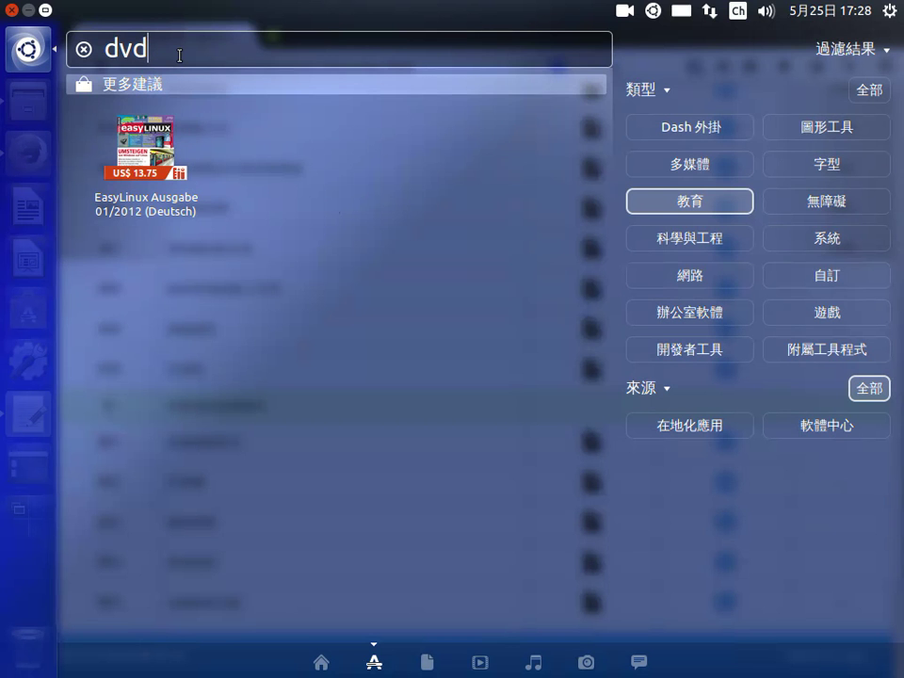
pyautogui.press('BackSpace')
pyautogui.press('BackSpace')
pyautogui.press('BackSpace')
pyautogui.write('edu')
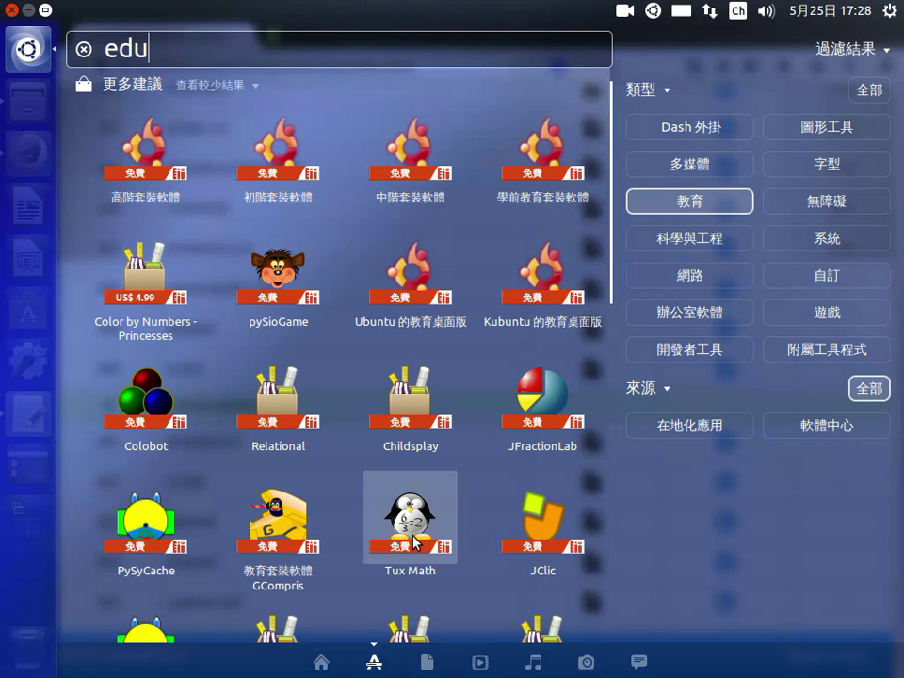
# - Close the Dash, reopen its home view and close it again
pyautogui.click(29, 52)
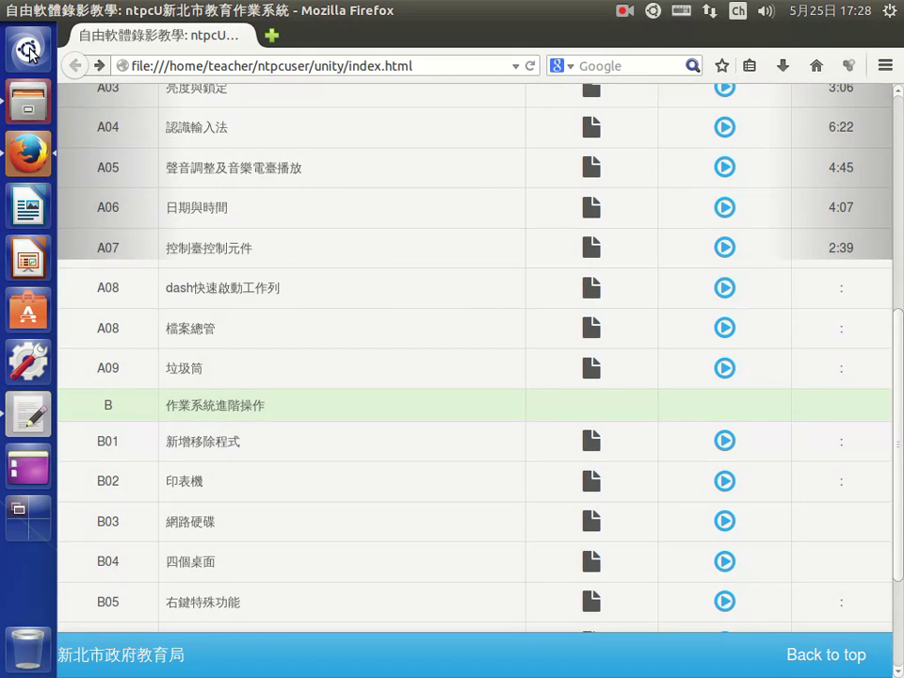
pyautogui.click(29, 50)
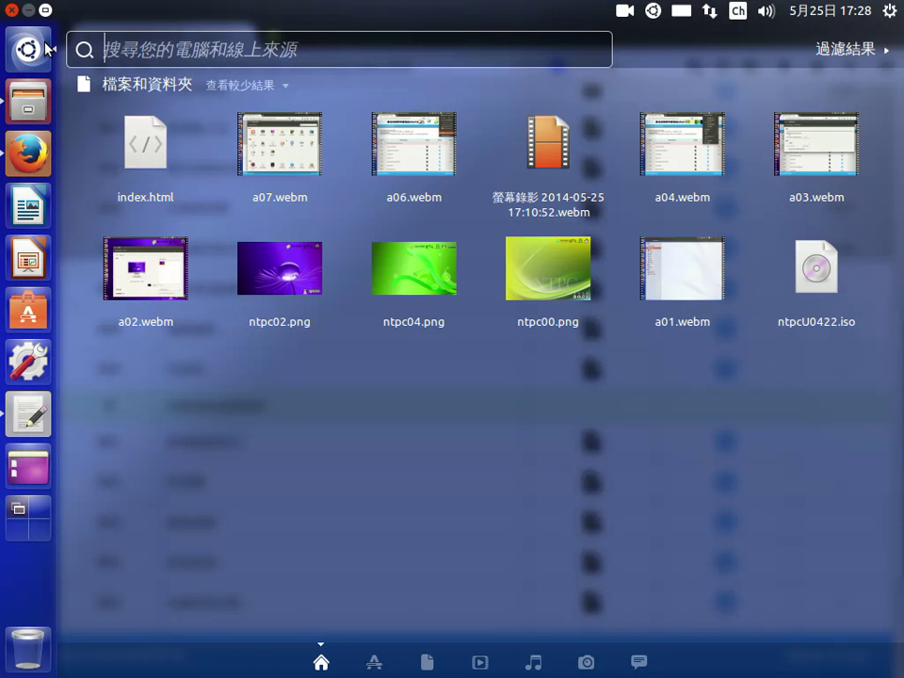
pyautogui.click(27, 54)
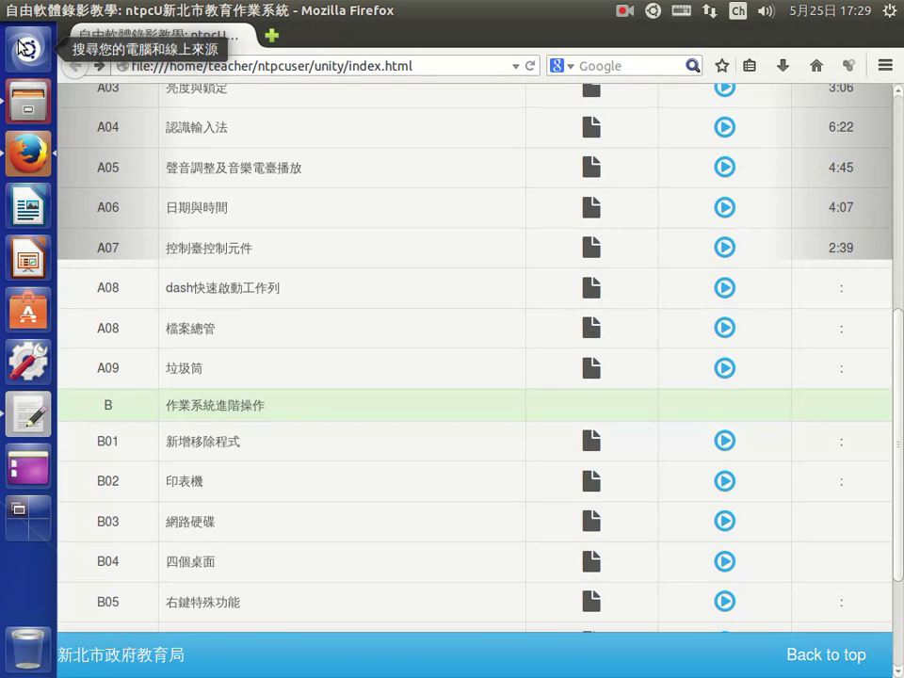
# - Browse the classic application menu's categories, including 影音, 教育, 附屬應用 and 雜項, and close the menu
pyautogui.click(651, 13)
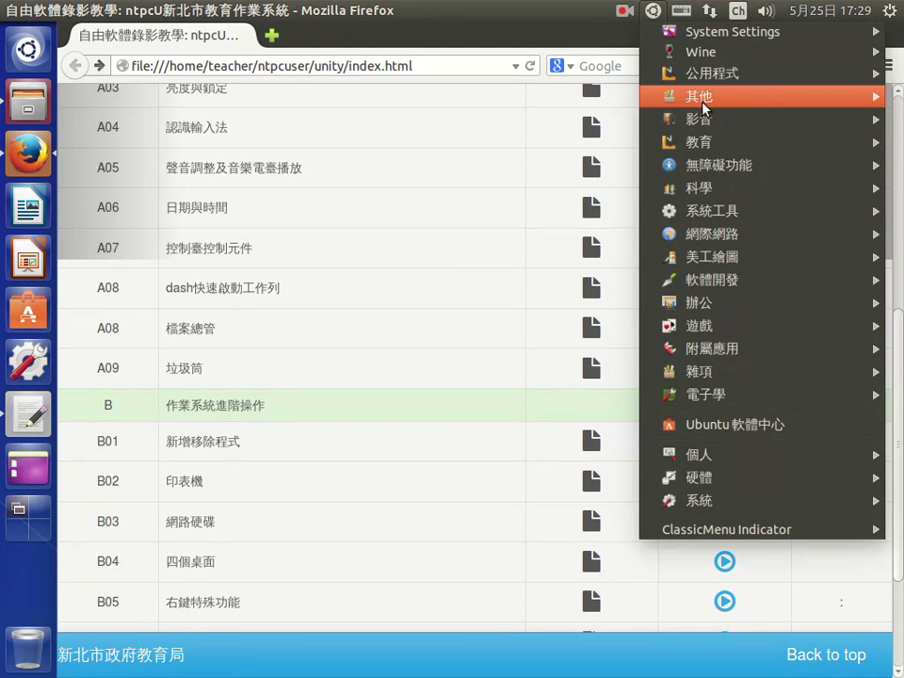
pyautogui.moveTo(717, 64)
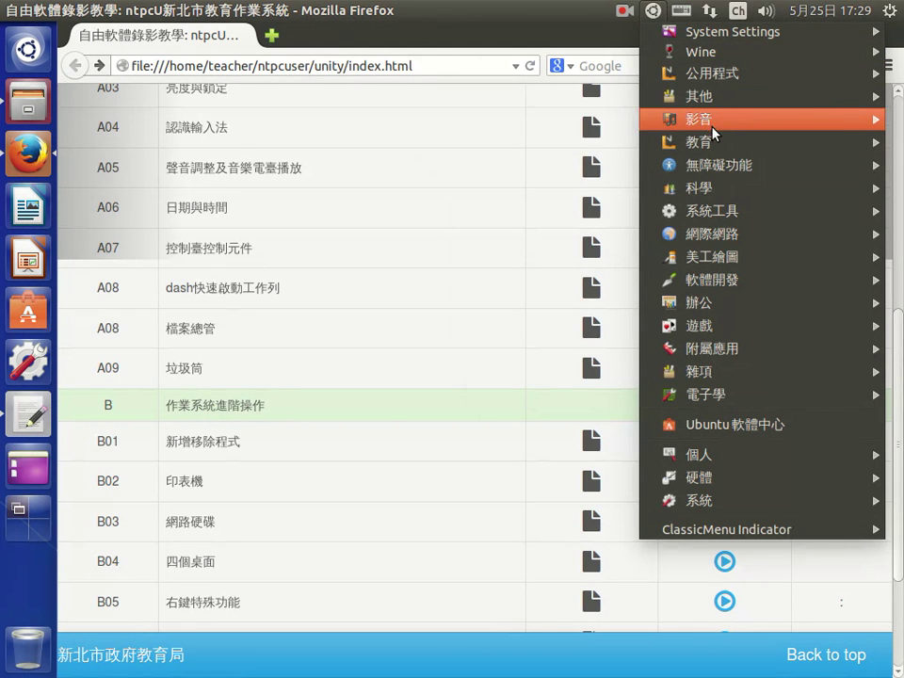
pyautogui.moveTo(708, 123)
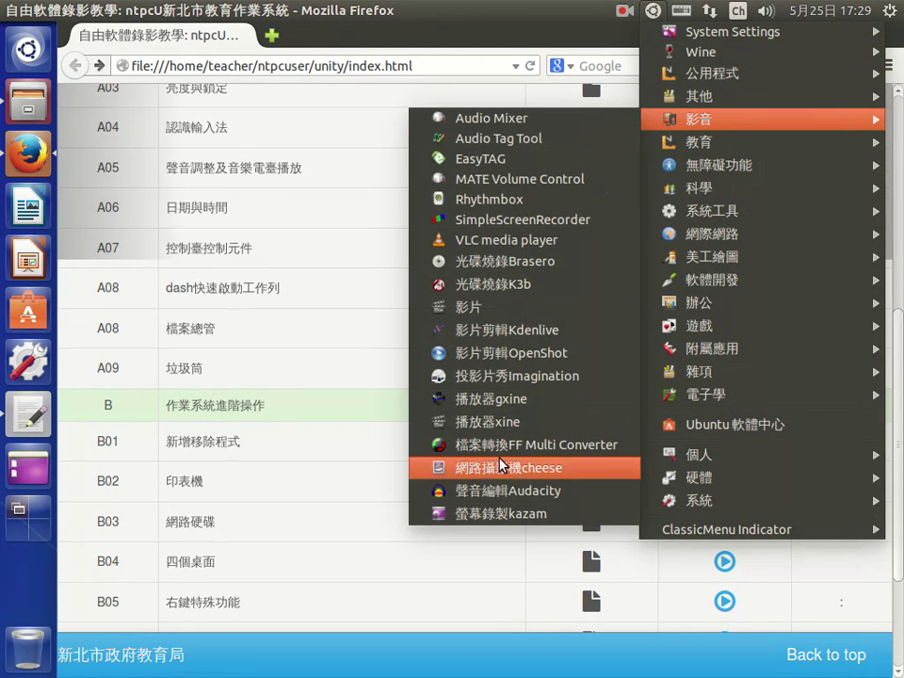
pyautogui.moveTo(693, 143)
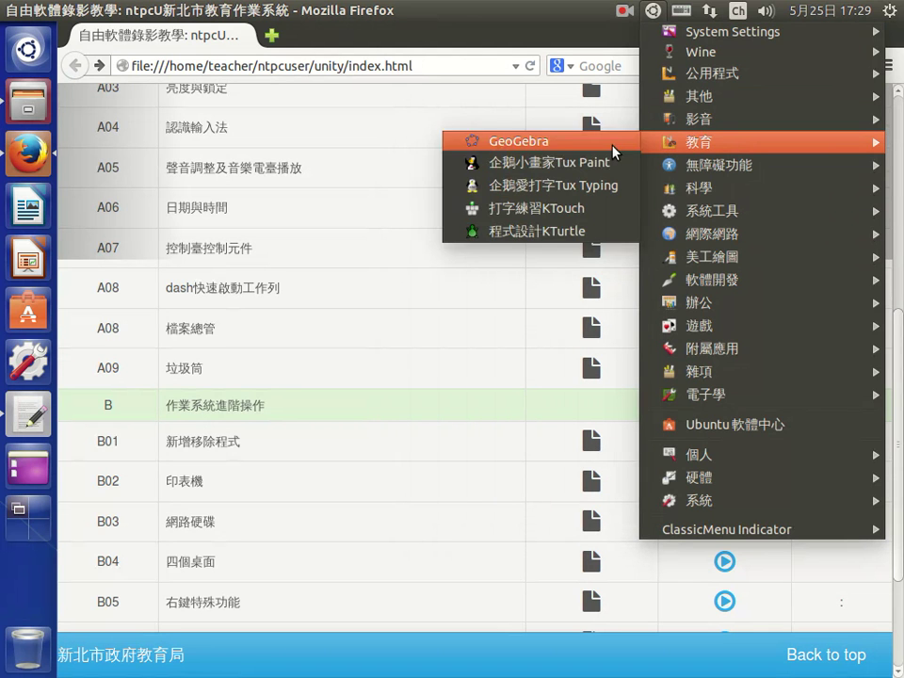
pyautogui.moveTo(711, 201)
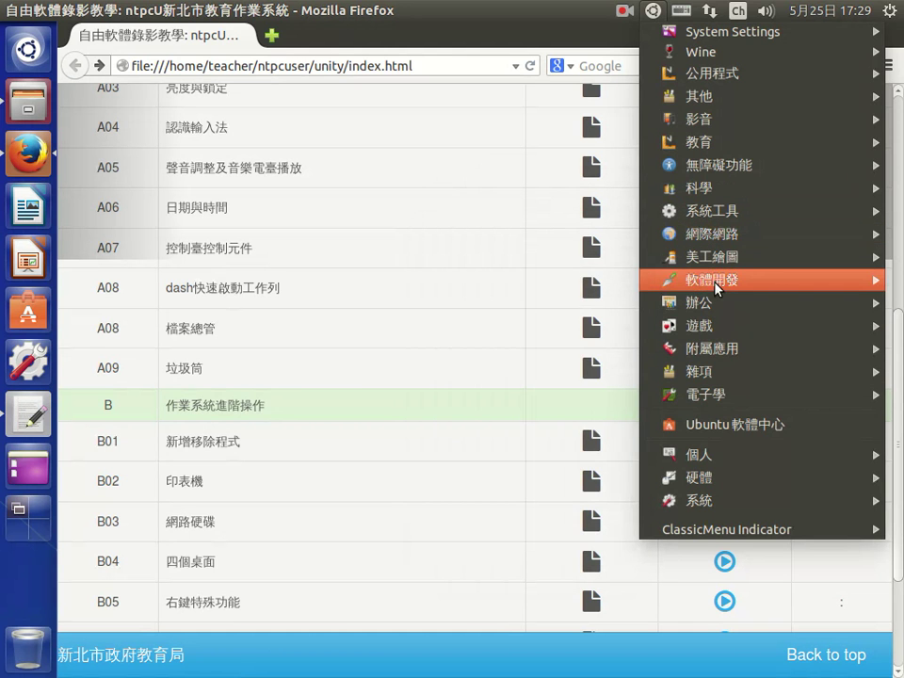
pyautogui.moveTo(743, 350)
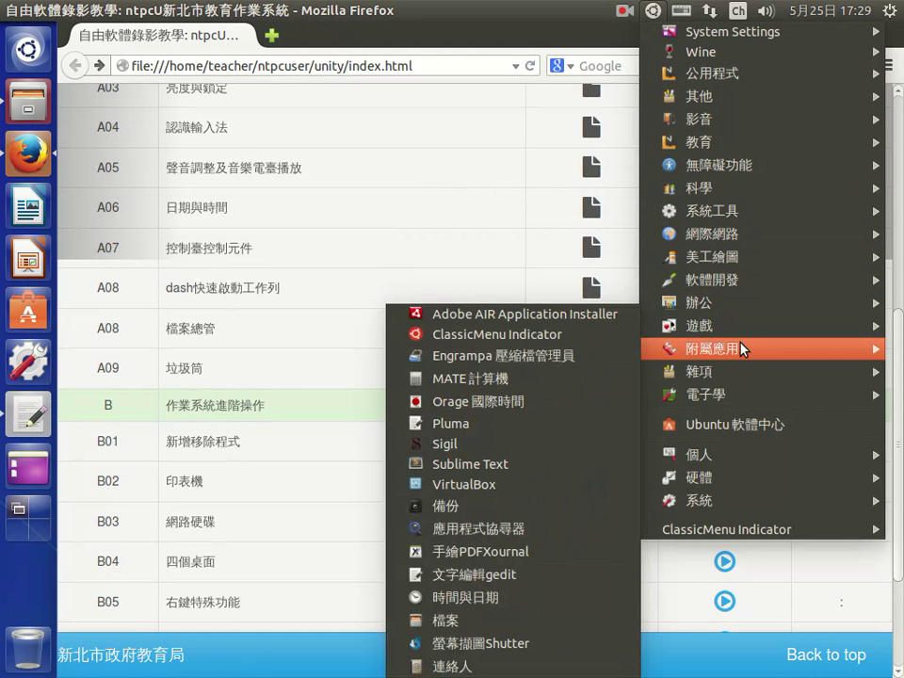
pyautogui.moveTo(736, 372)
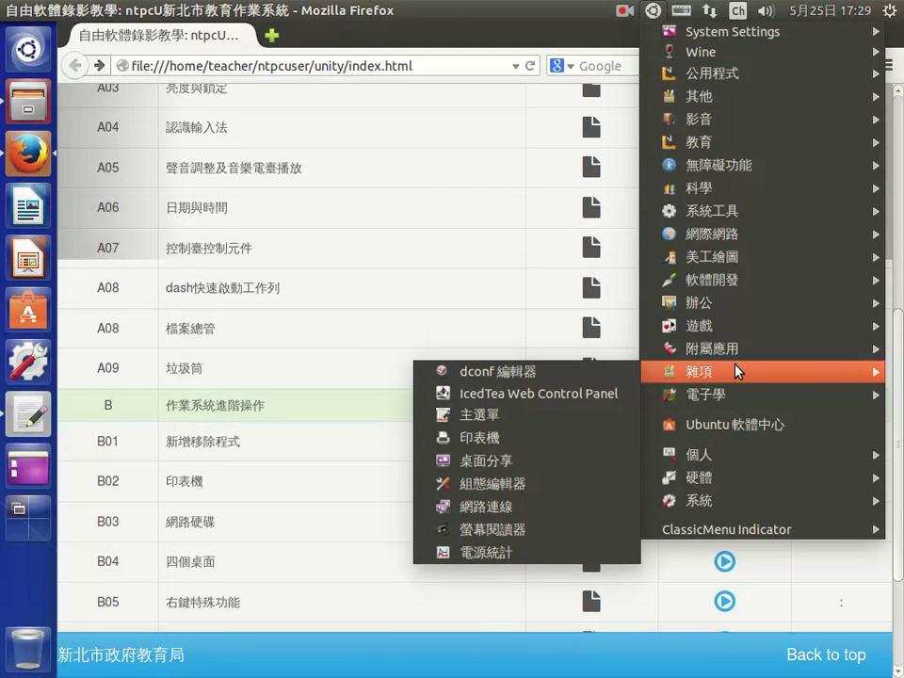
pyautogui.moveTo(726, 275)
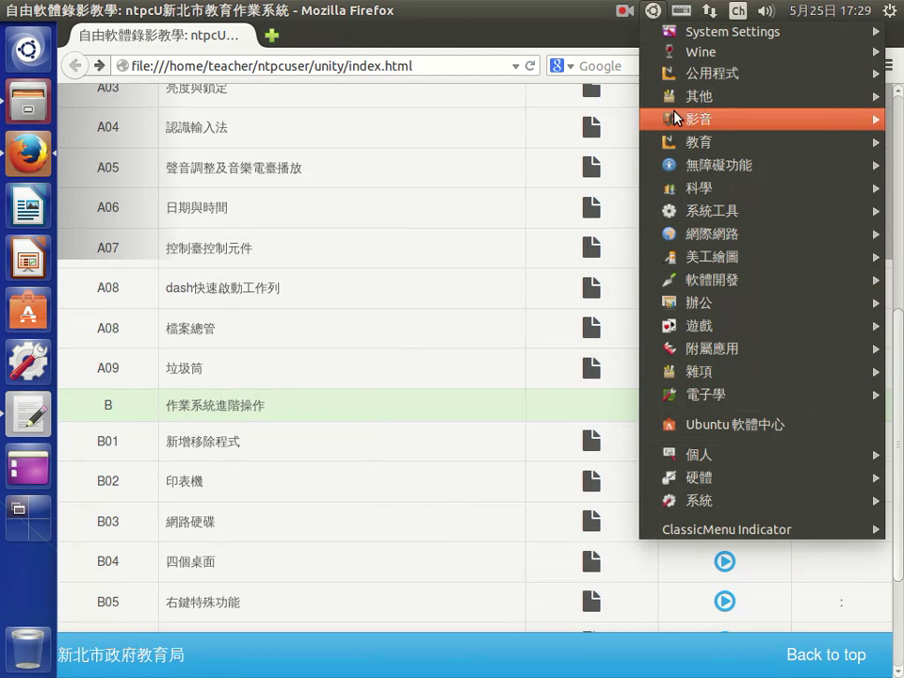
pyautogui.click(653, 12)
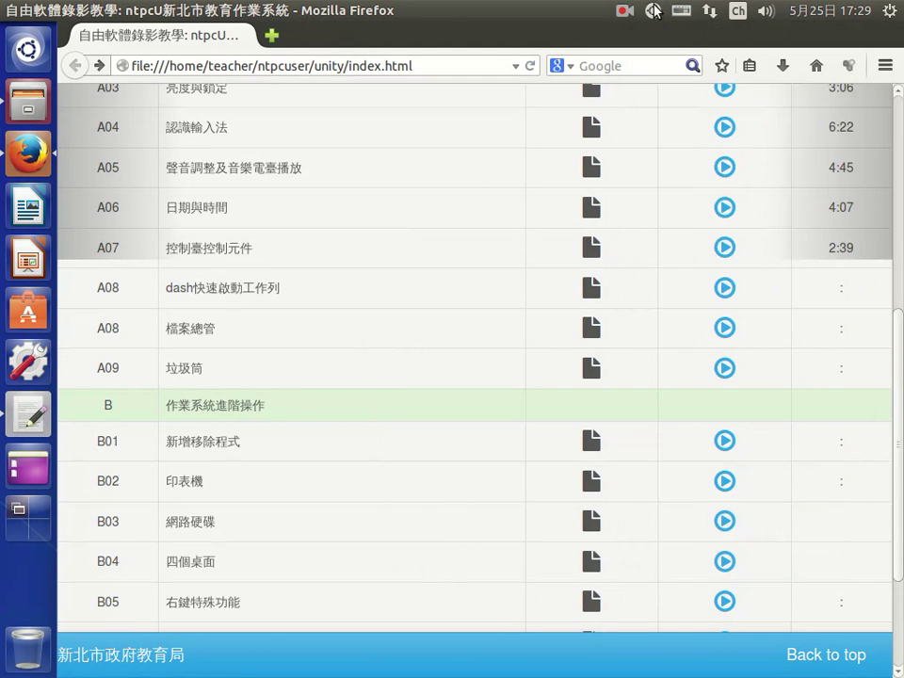
# - Reopen the classic application menu and list the programs in the 軟體開發 category
pyautogui.click(653, 11)
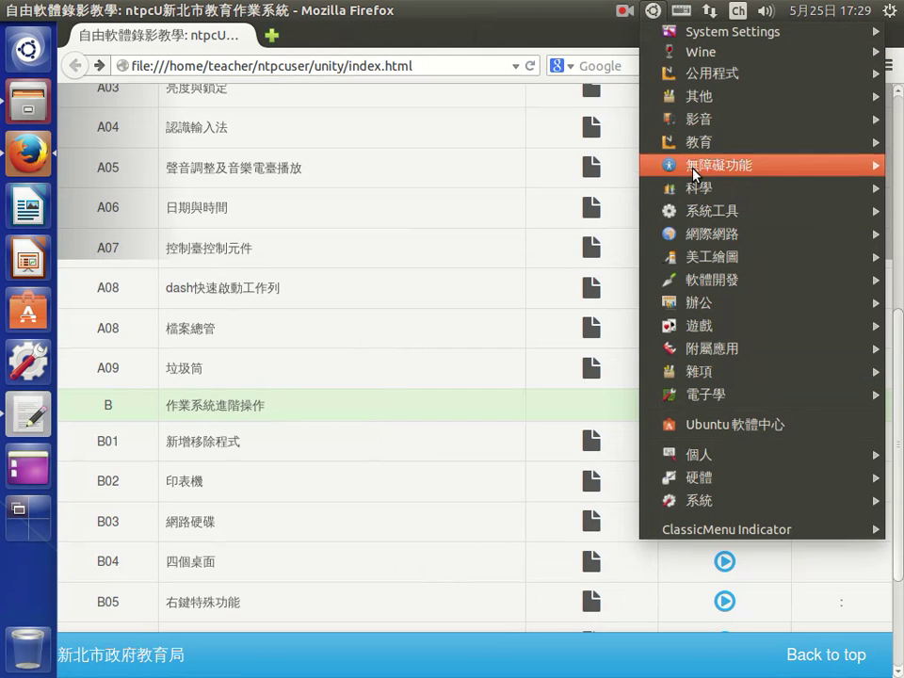
pyautogui.moveTo(722, 229)
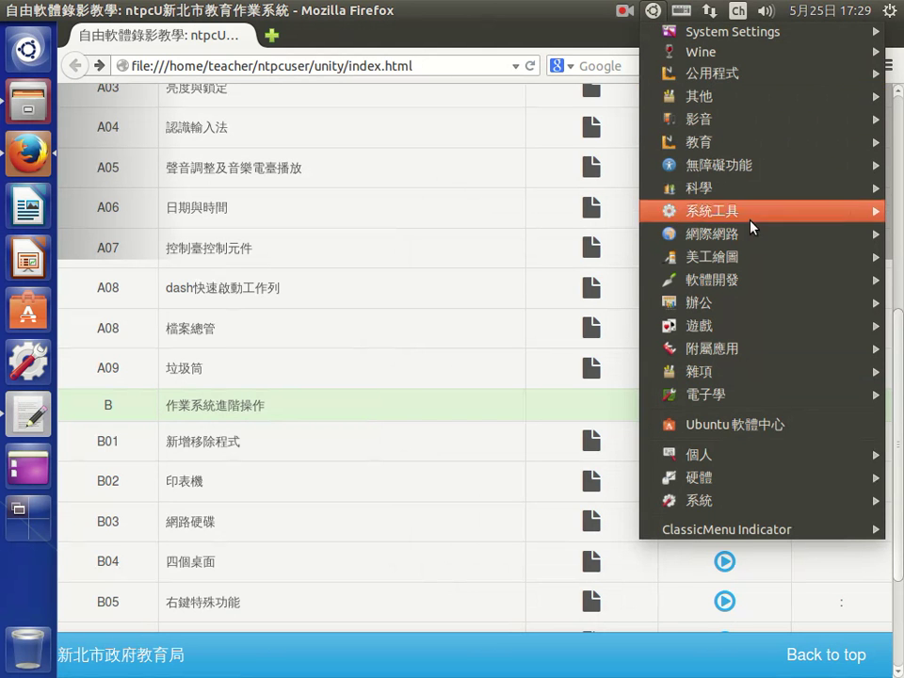
pyautogui.moveTo(748, 209)
pyautogui.moveTo(746, 283)
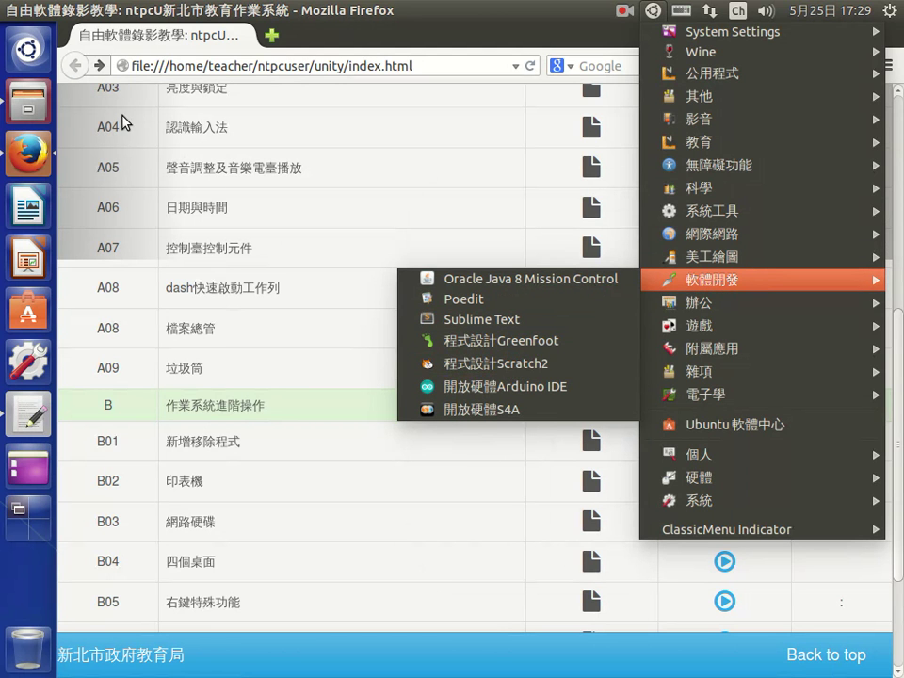
# - Leave the classic menu, open the Dash and search it for "sc"
pyautogui.click(25, 52)
pyautogui.click(26, 52)
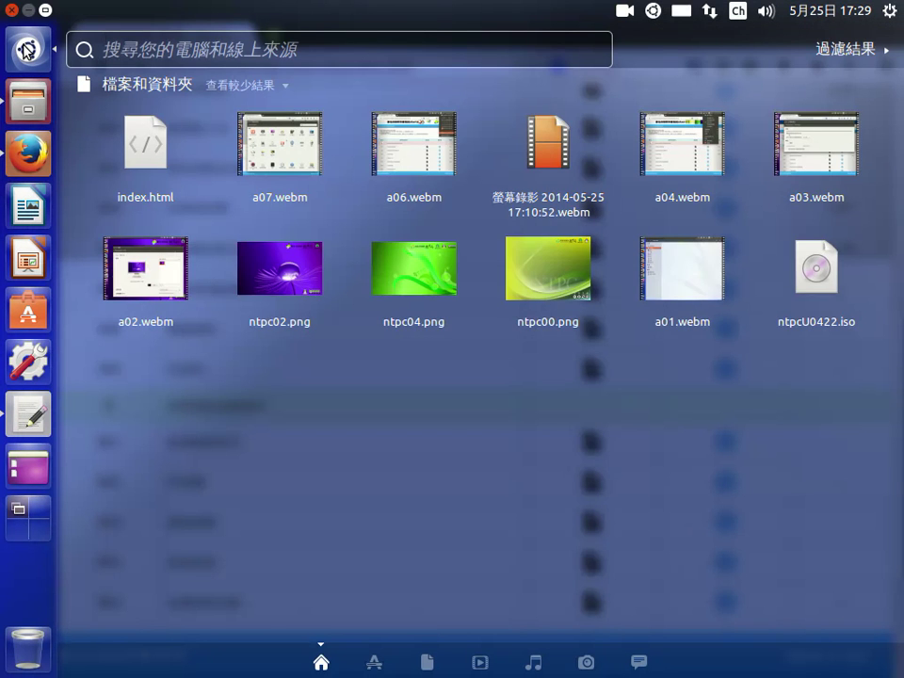
pyautogui.write('sc')
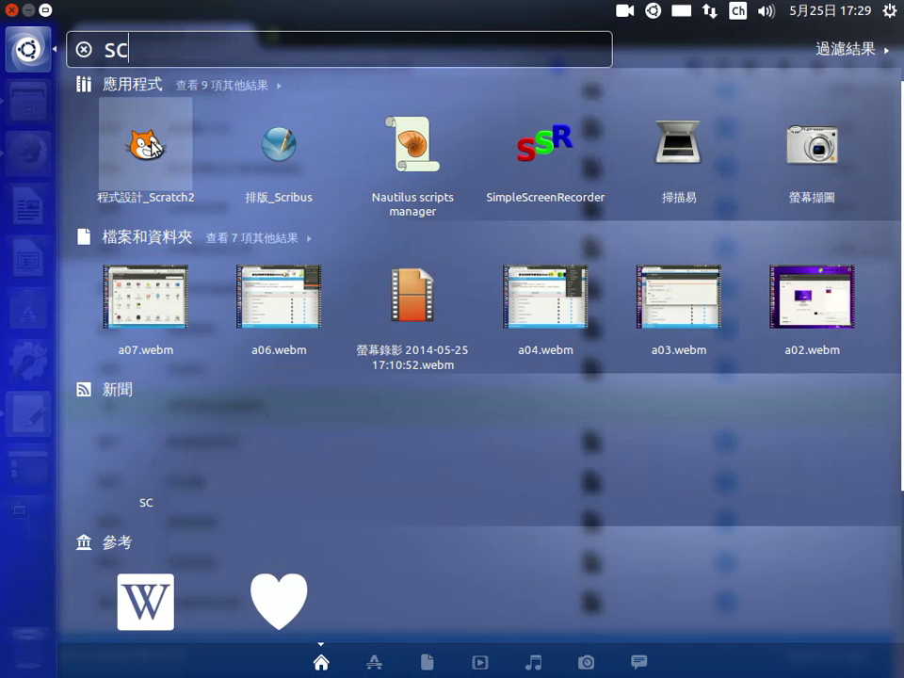
# - Switch from the Dash back to the classic application menu, view the 雜項 category and close the menu
pyautogui.click(652, 10)
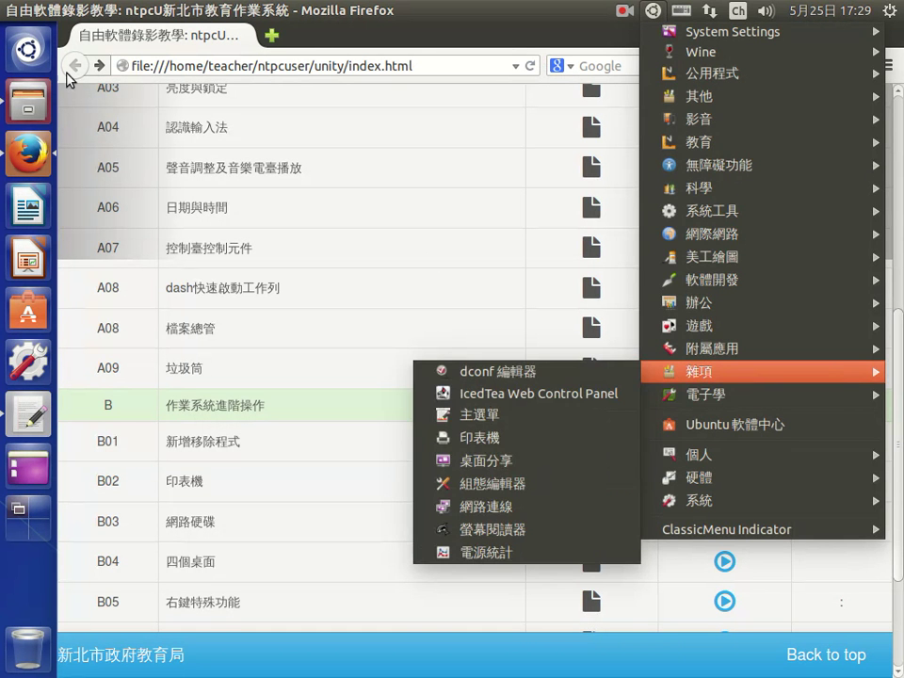
pyautogui.click(29, 45)
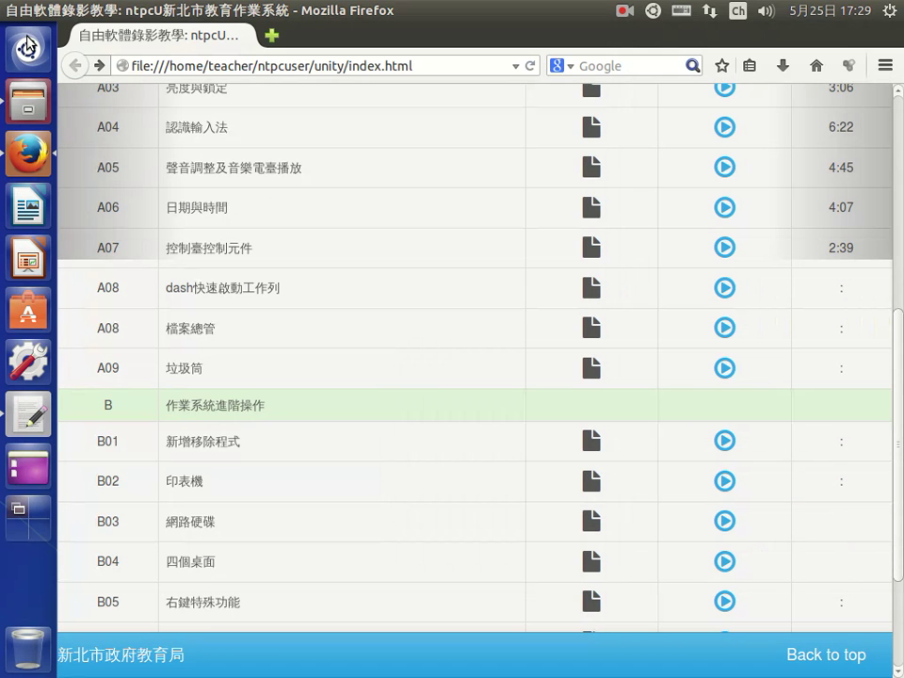